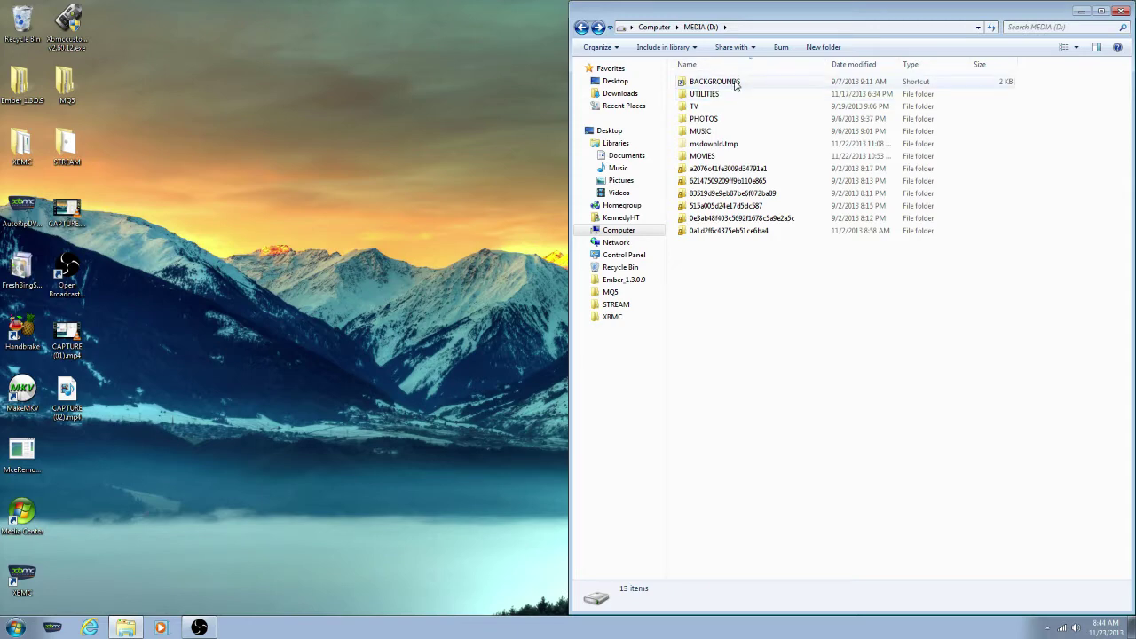
# Step: Check the UTILITIES folder on MEDIA (D:), and open the Downton Abbey Season 1 folder inside TV
pyautogui.doubleClick(730, 94)
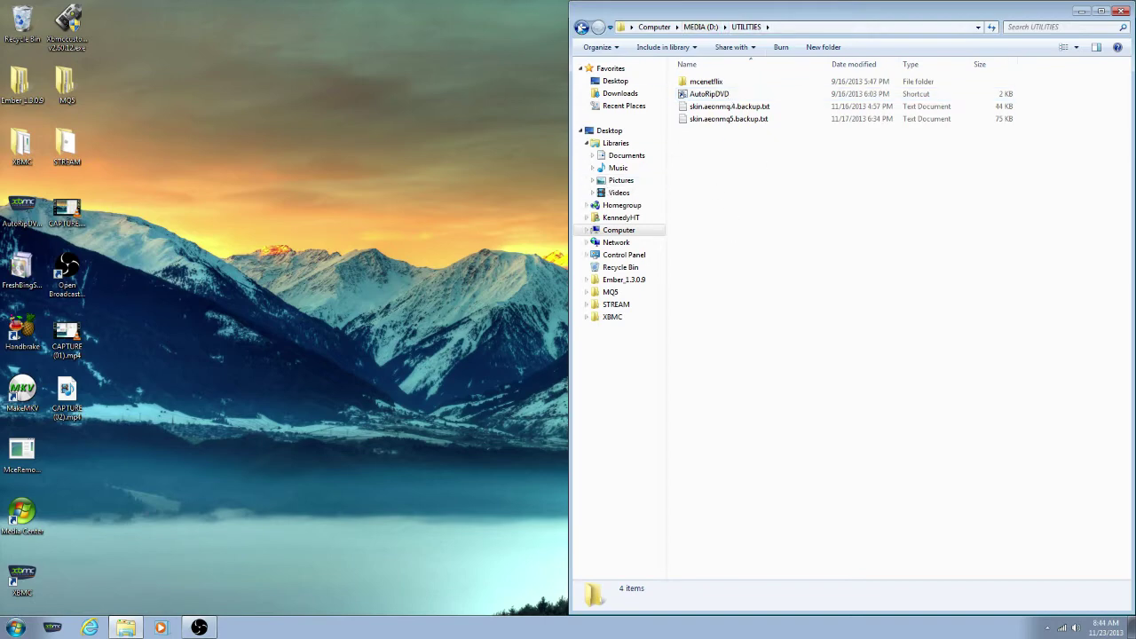
pyautogui.click(583, 28)
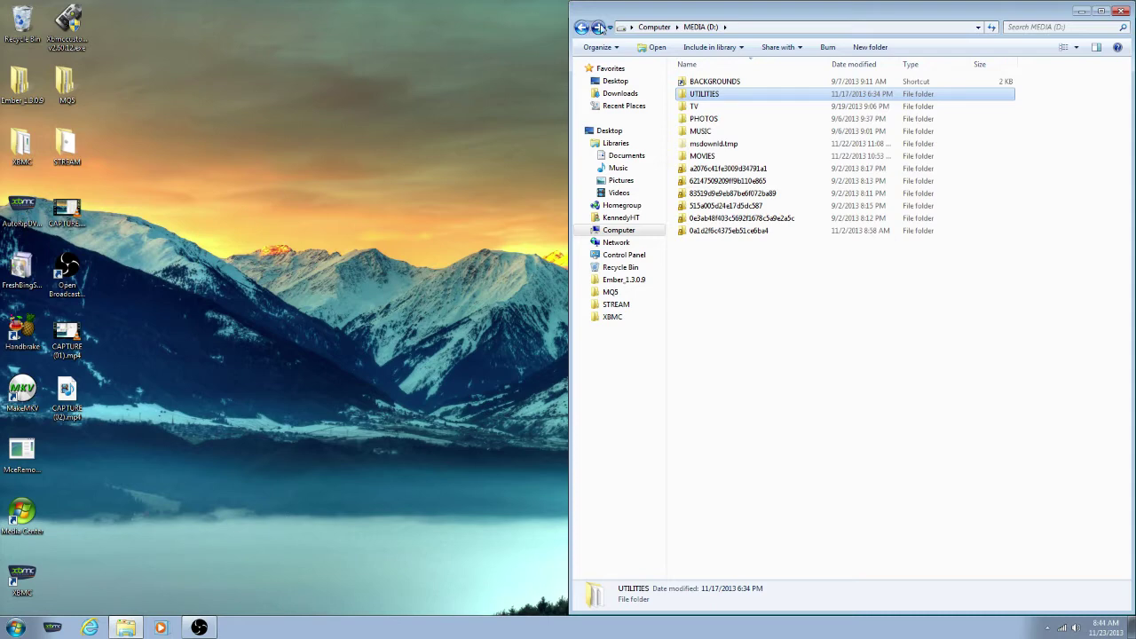
pyautogui.doubleClick(687, 109)
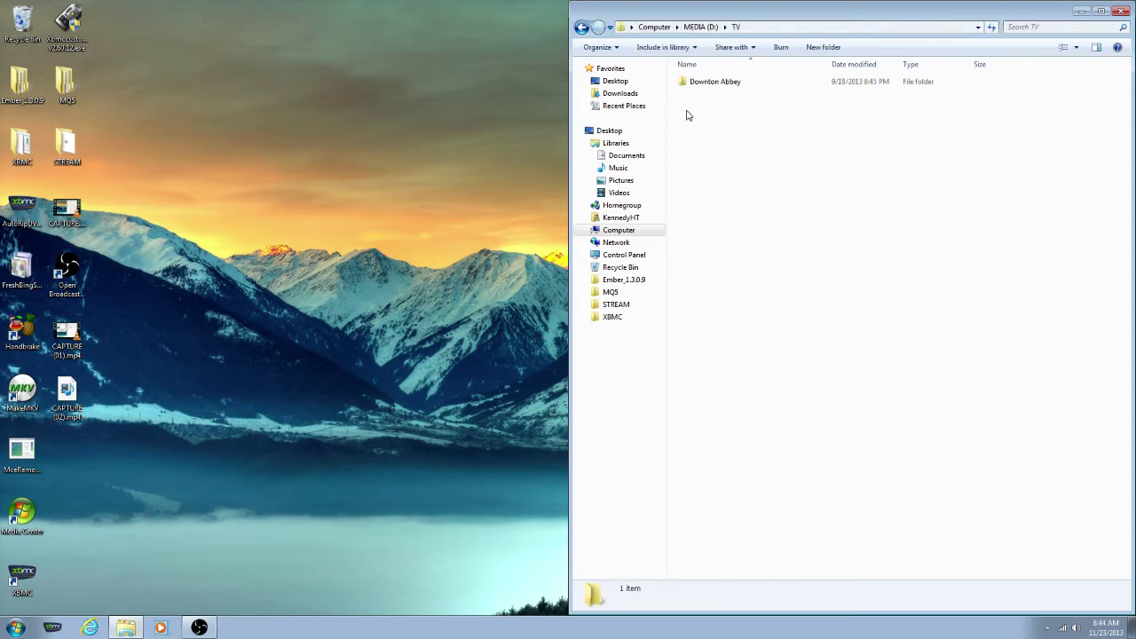
pyautogui.doubleClick(700, 83)
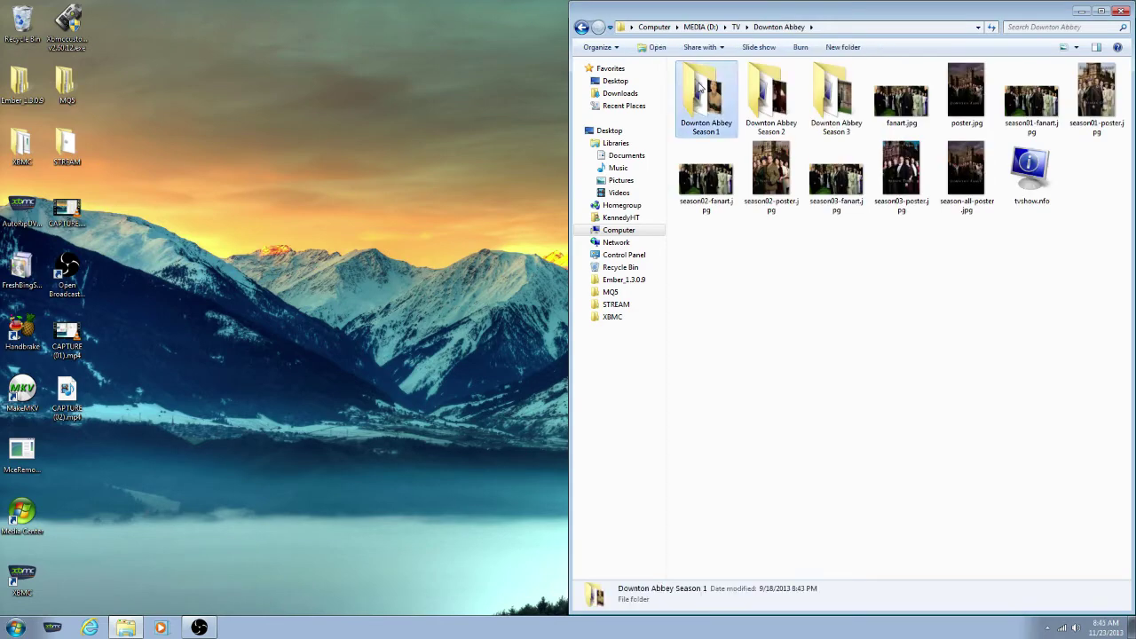
pyautogui.doubleClick(700, 85)
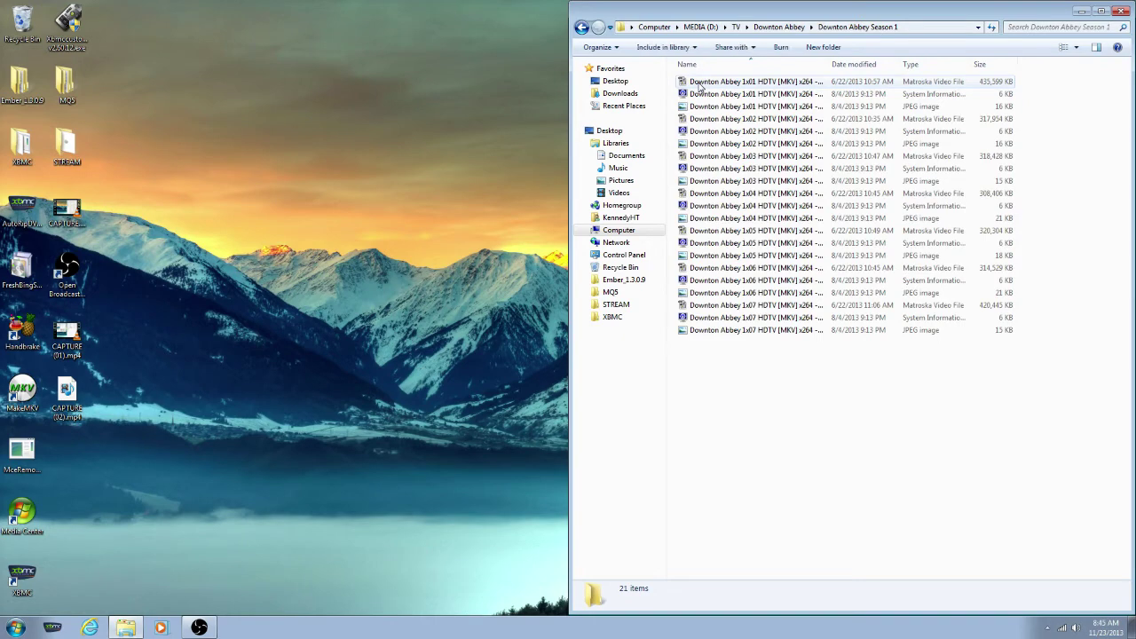
# Step: Examine the Season 1 files for Downton Abbey episodes 1x01 and 1x02, and return to MEDIA (D:)
pyautogui.click(583, 28)
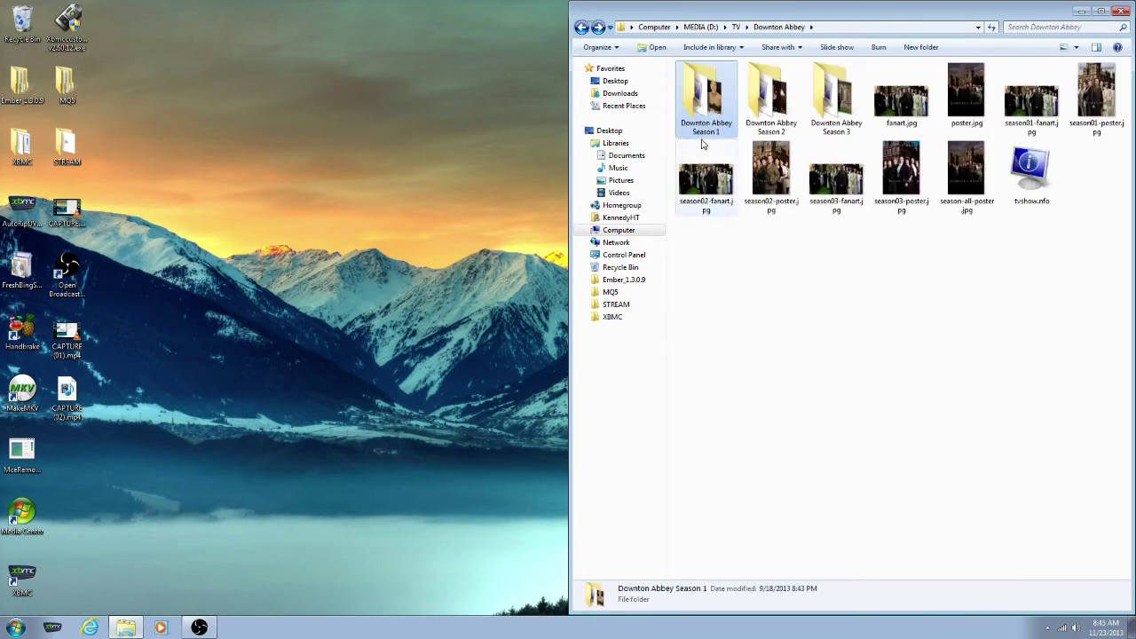
pyautogui.doubleClick(682, 98)
pyautogui.click(711, 86)
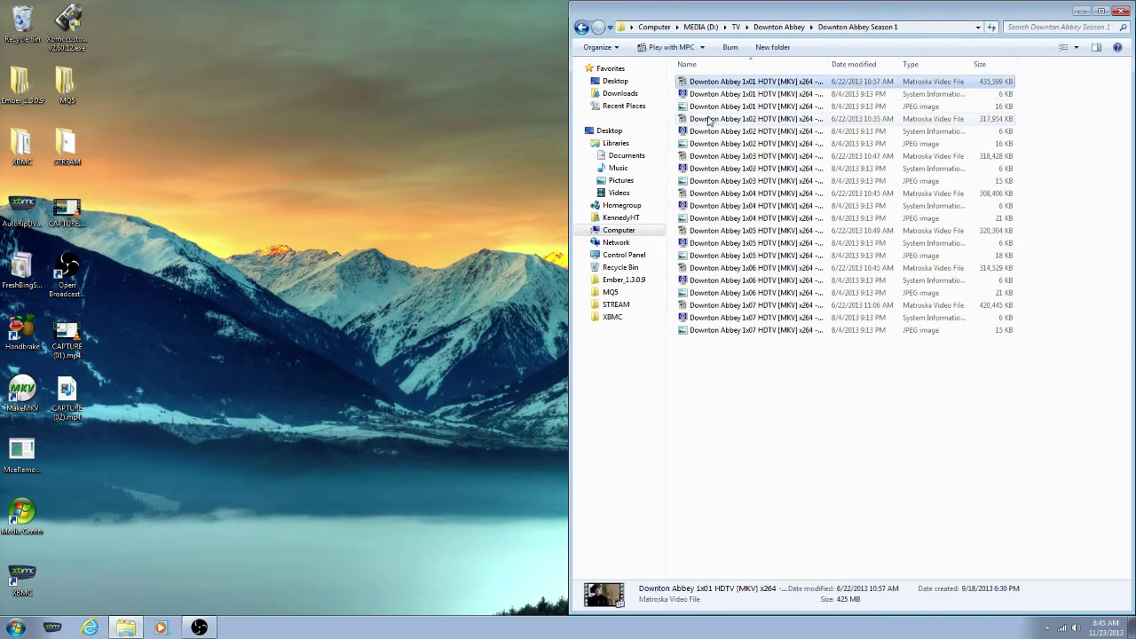
pyautogui.click(709, 124)
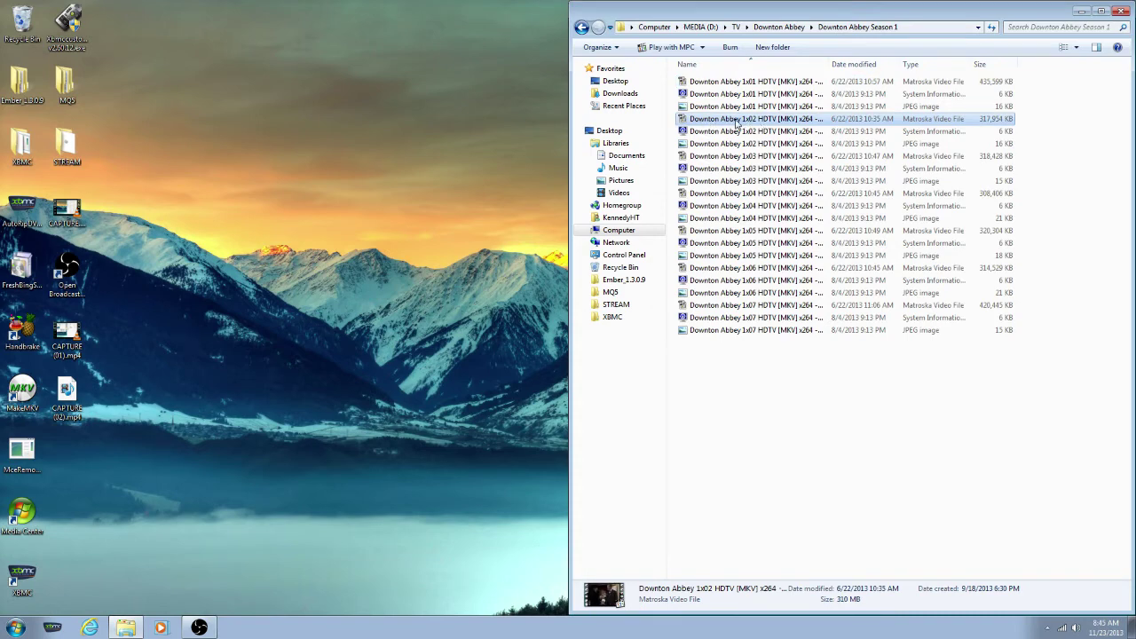
pyautogui.click(583, 27)
pyautogui.click(583, 28)
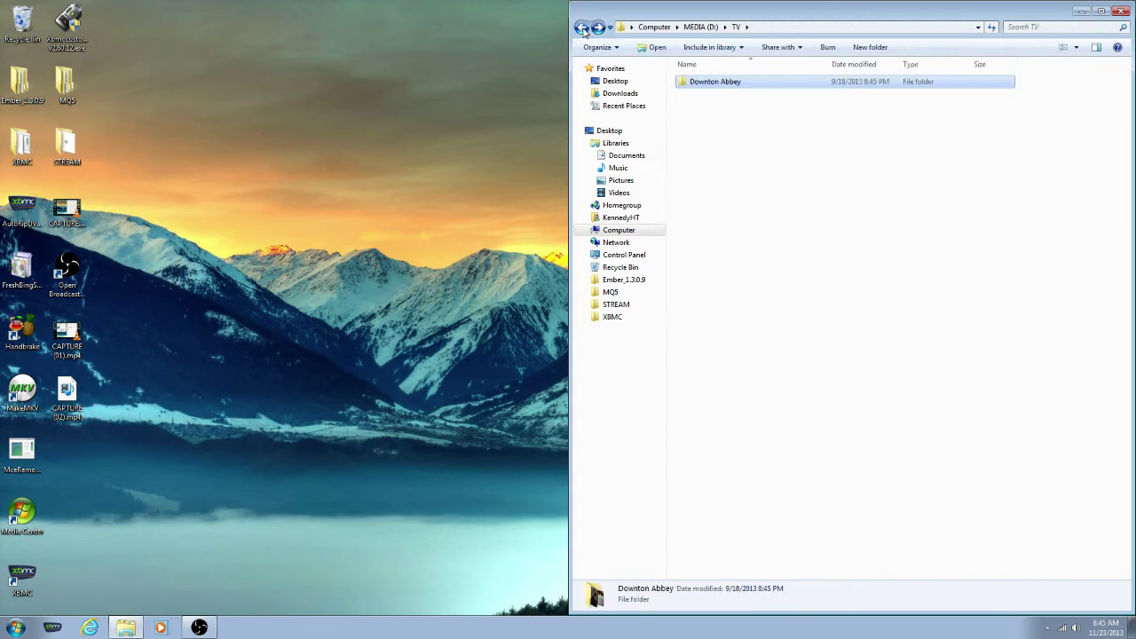
pyautogui.click(583, 27)
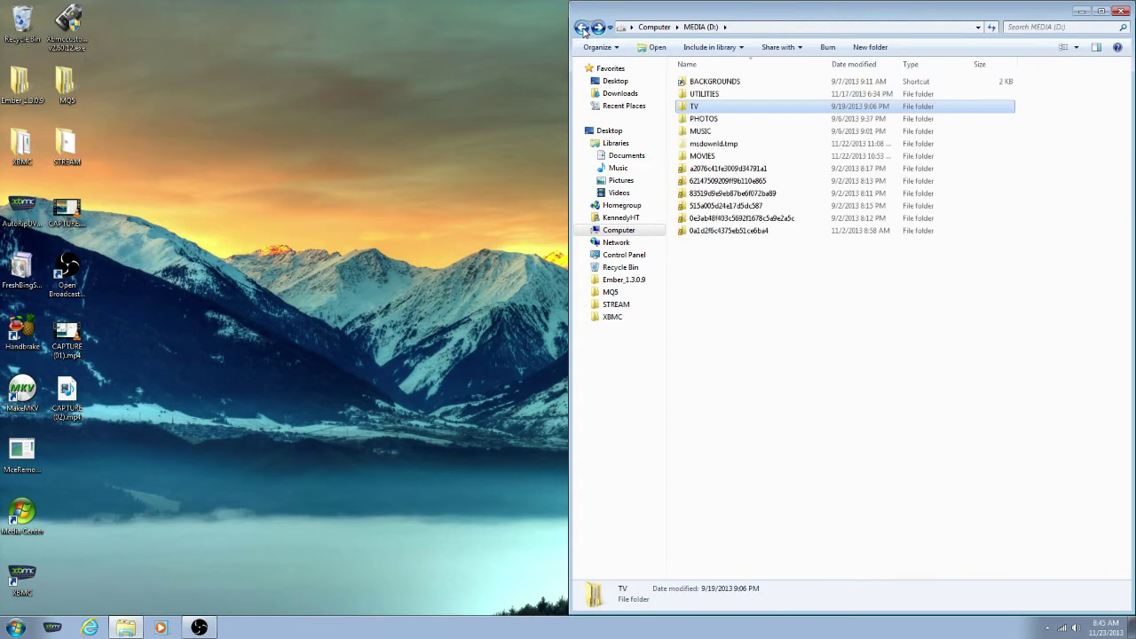
# Step: Check the contents of the PHOTOS and MUSIC folders on MEDIA (D:)
pyautogui.doubleClick(761, 120)
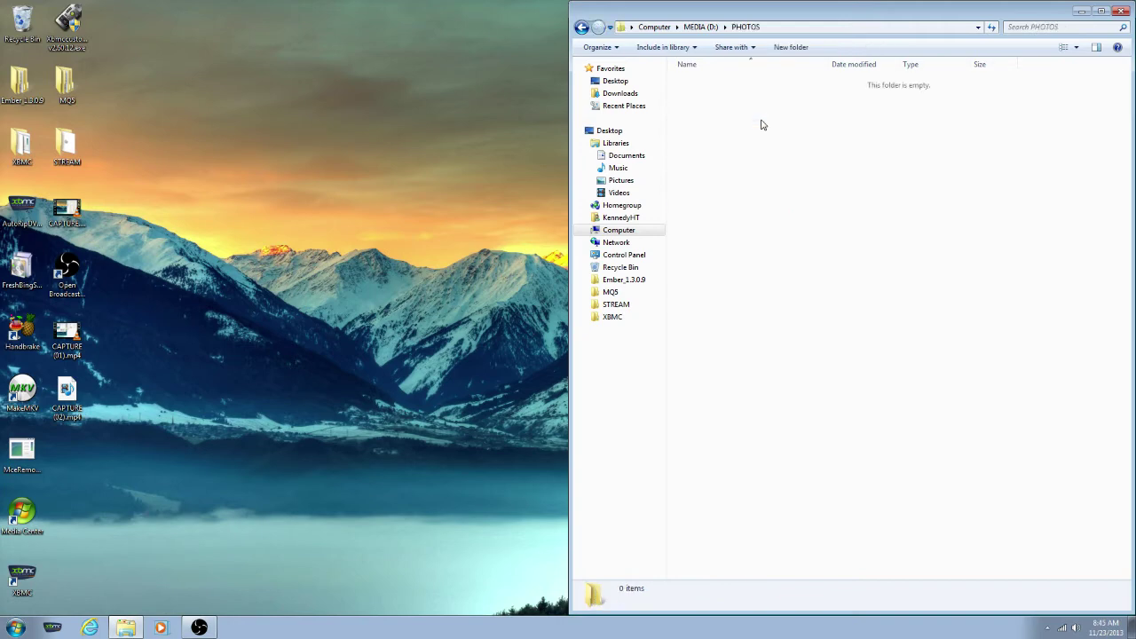
pyautogui.click(583, 28)
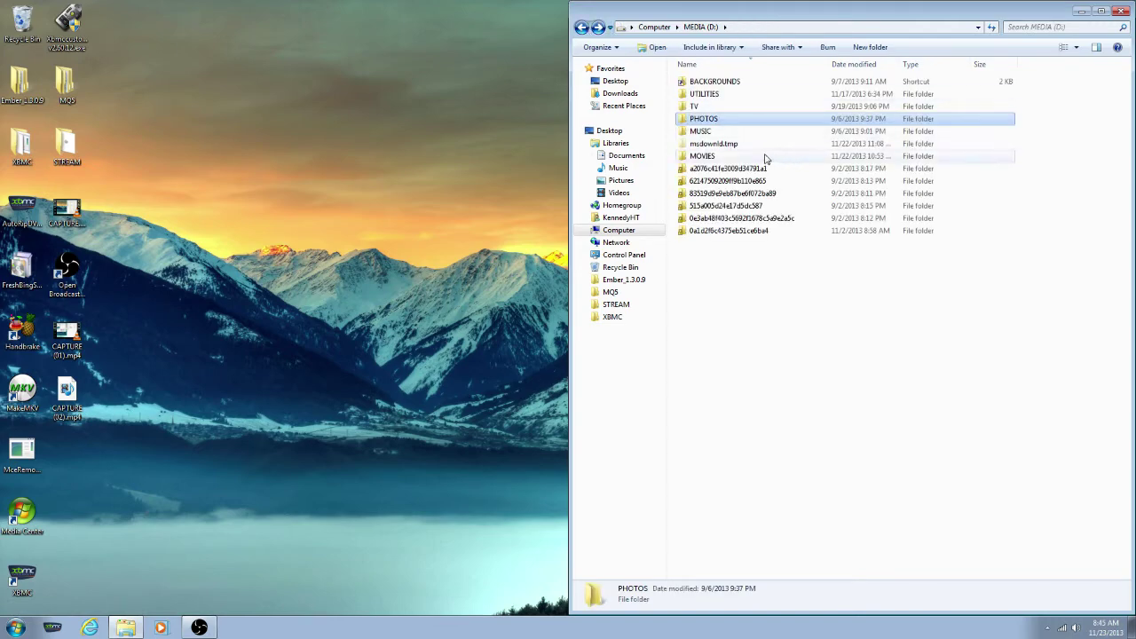
pyautogui.doubleClick(744, 135)
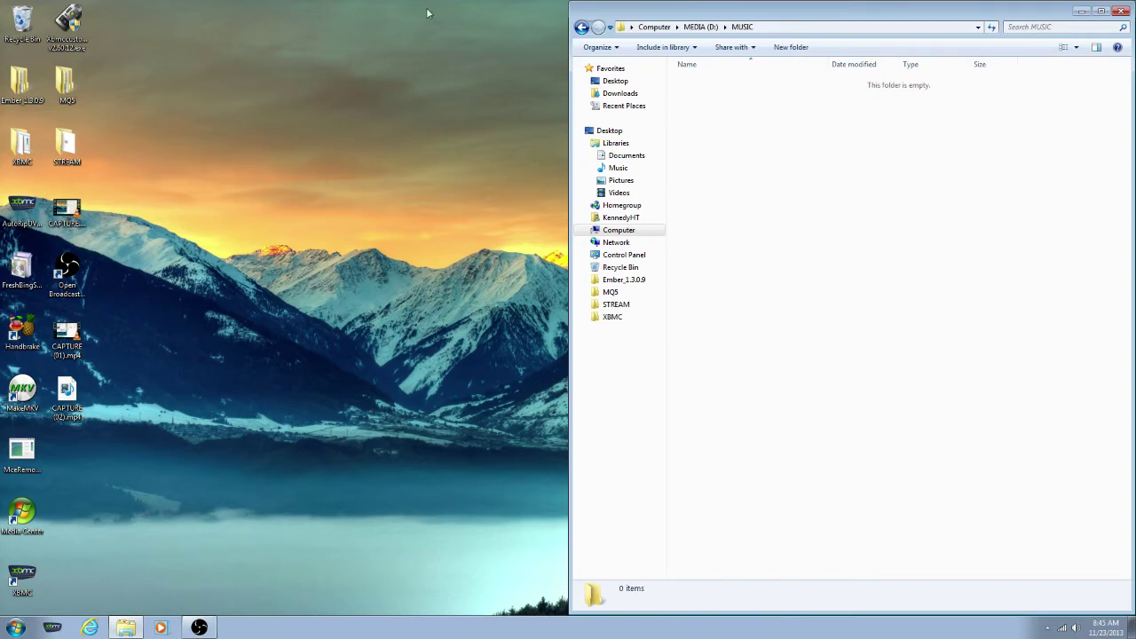
pyautogui.click(581, 28)
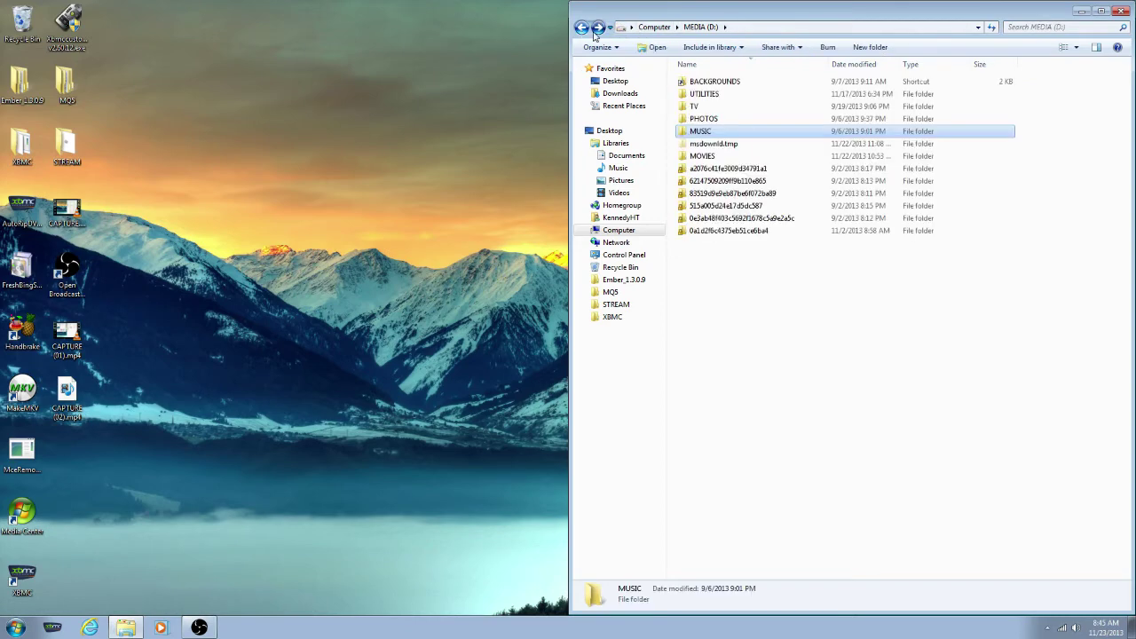
# Step: Open the X-MEN.2000.720P.DTS.BLURAY folder inside MOVIES and select its .mkv video file
pyautogui.doubleClick(708, 160)
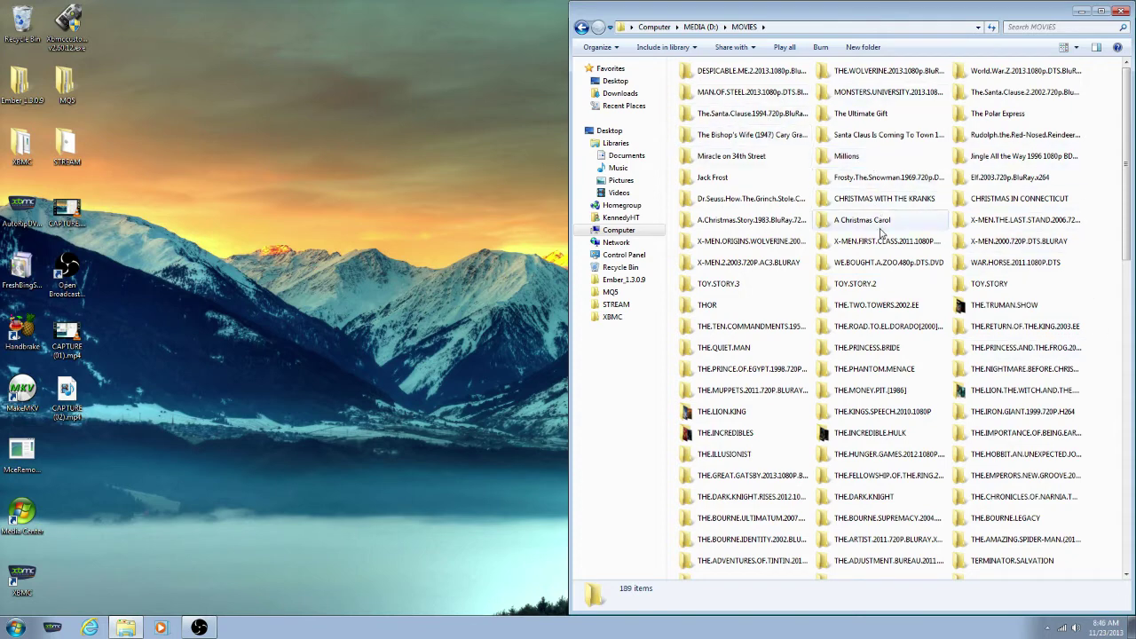
pyautogui.click(1026, 252)
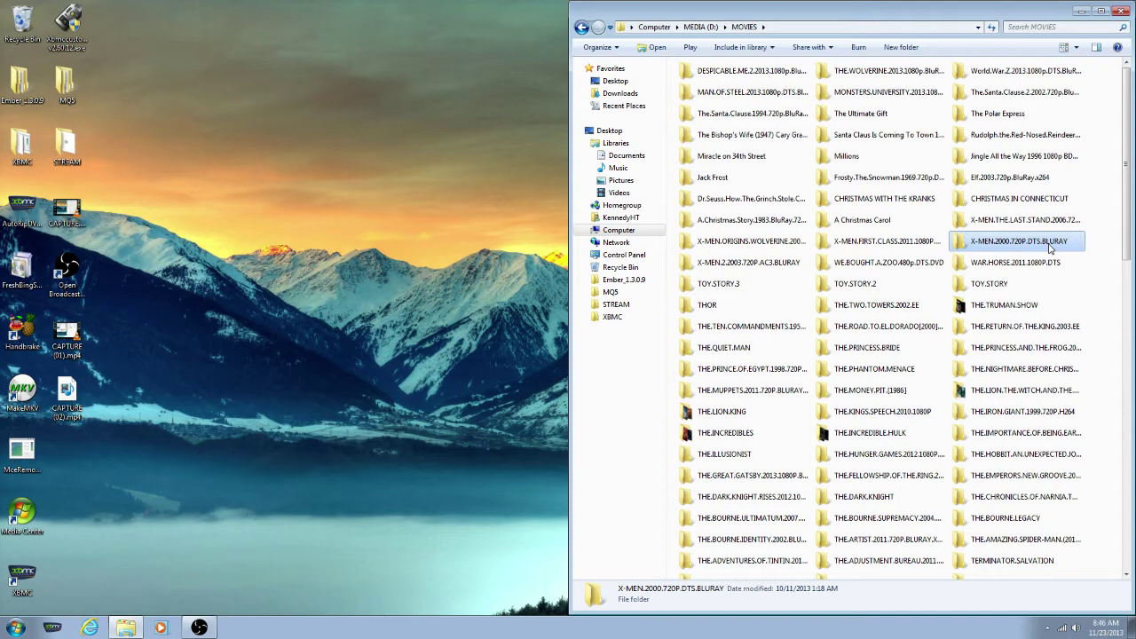
pyautogui.doubleClick(1051, 248)
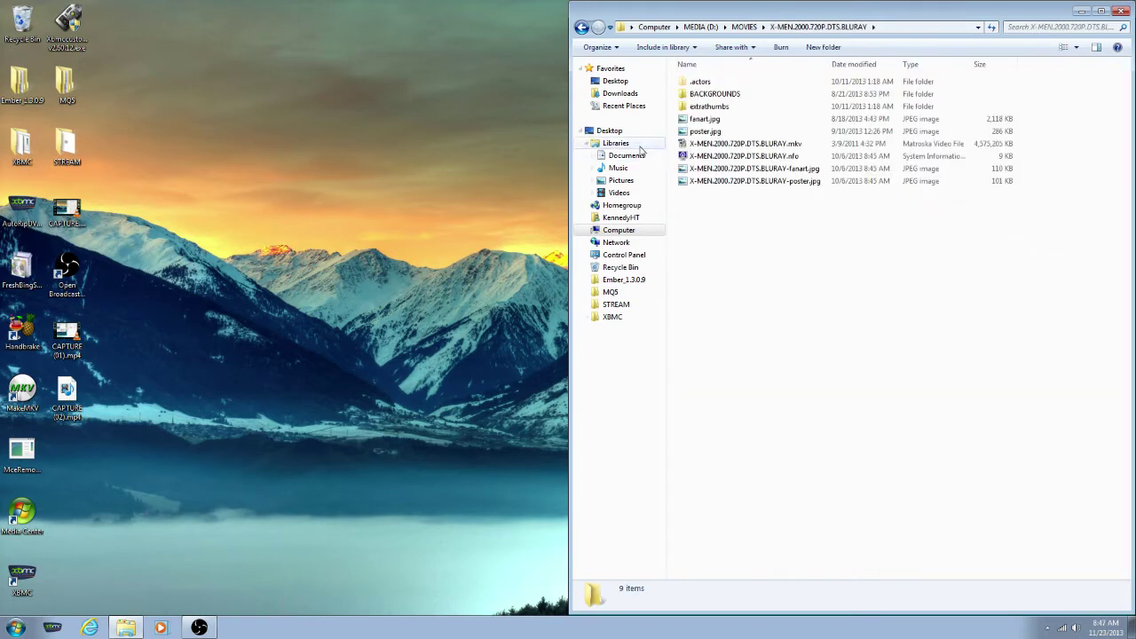
pyautogui.click(707, 147)
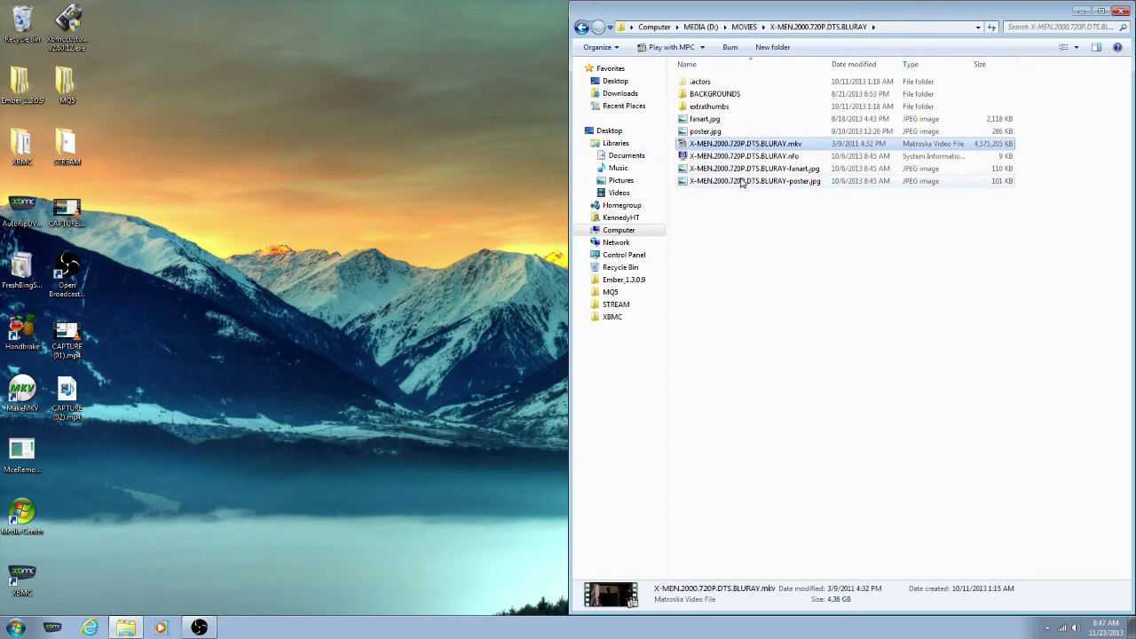
# Step: View the X-Men movie's poster.jpg and fanart.jpg images, closing the viewer after each one
pyautogui.click(721, 132)
pyautogui.click(722, 123)
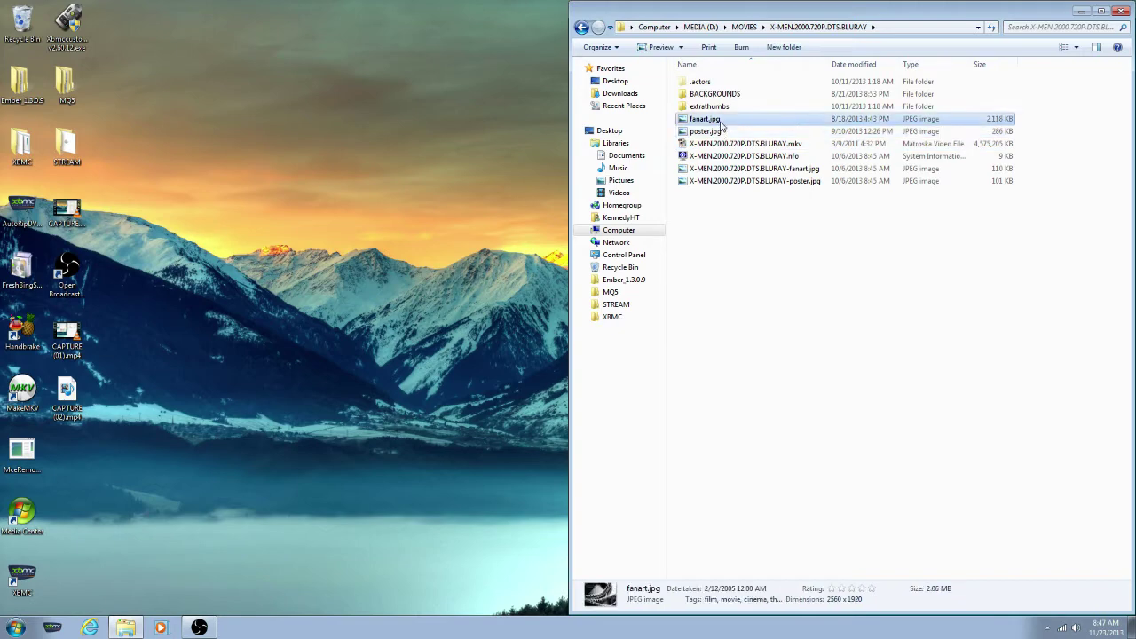
pyautogui.doubleClick(721, 132)
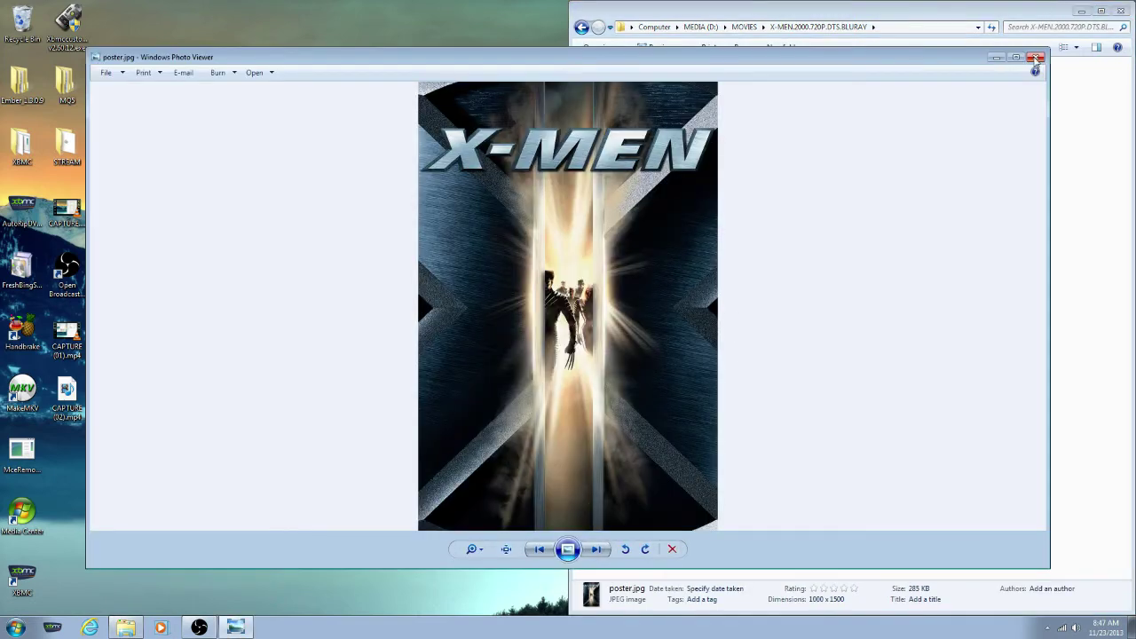
pyautogui.click(1035, 57)
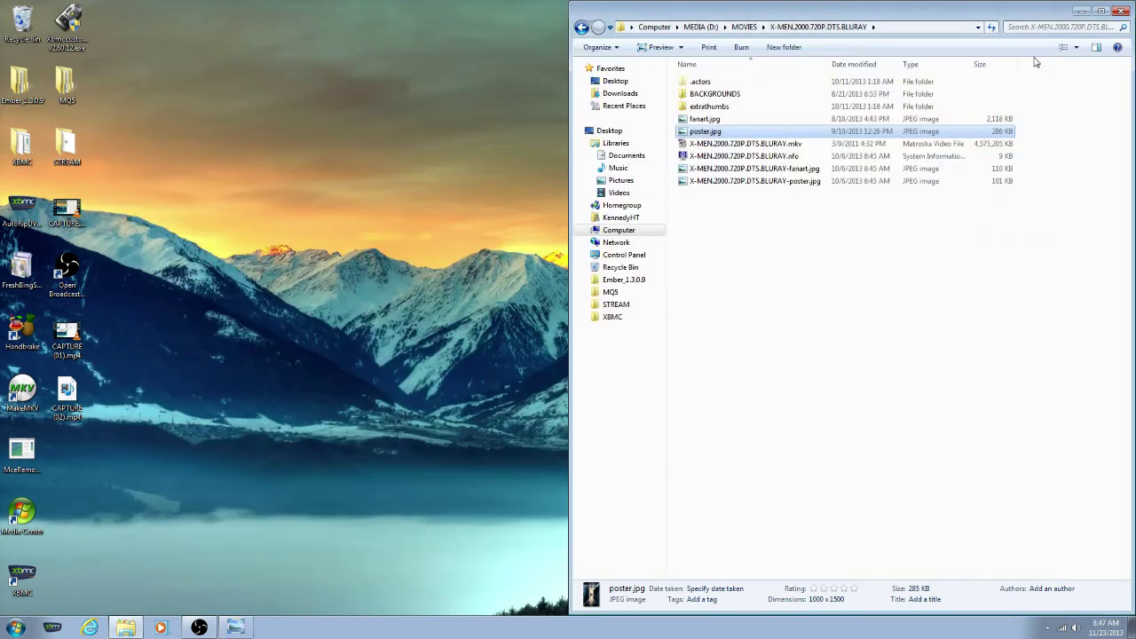
pyautogui.doubleClick(799, 119)
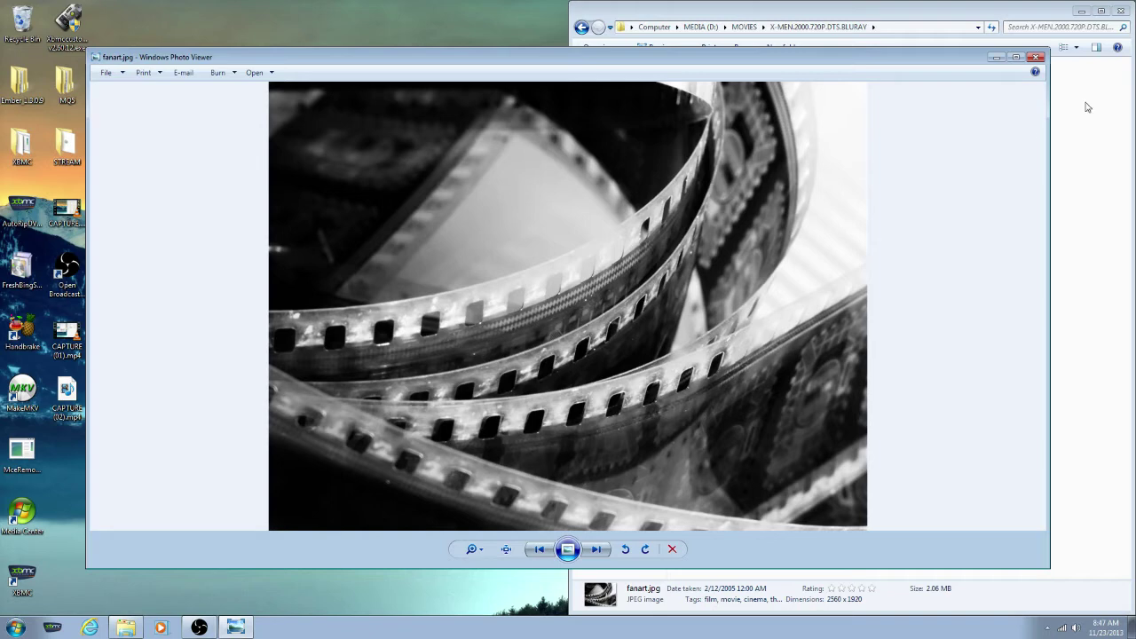
pyautogui.click(1035, 57)
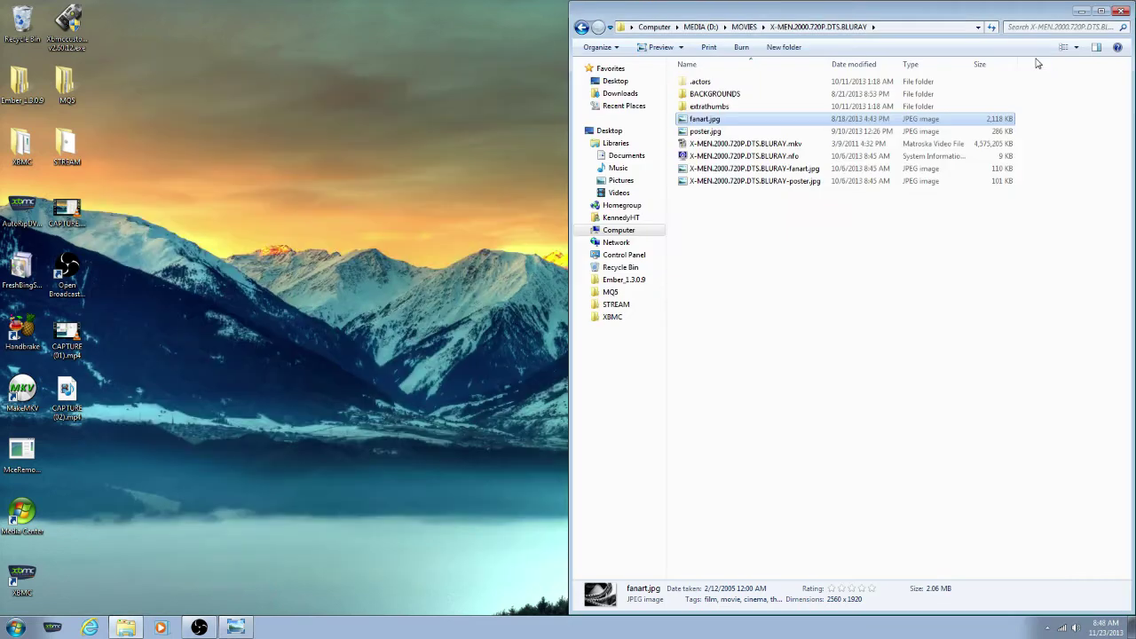
# Step: Check the BACKGROUNDS subfolder of the X-Men movie folder and return to the movie folder
pyautogui.doubleClick(746, 95)
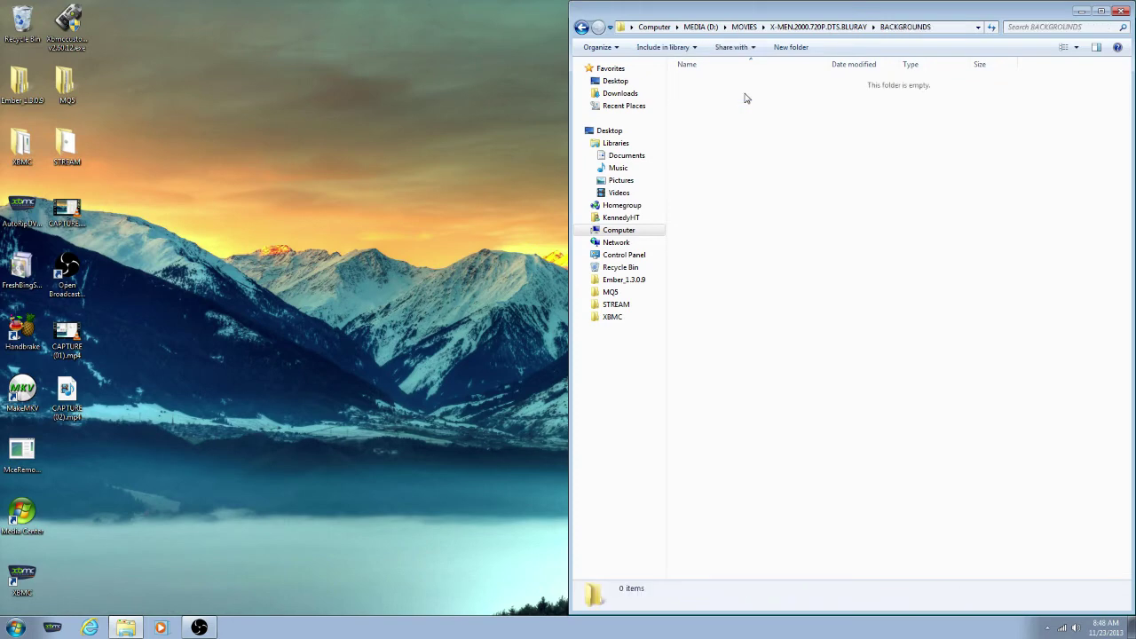
pyautogui.click(791, 27)
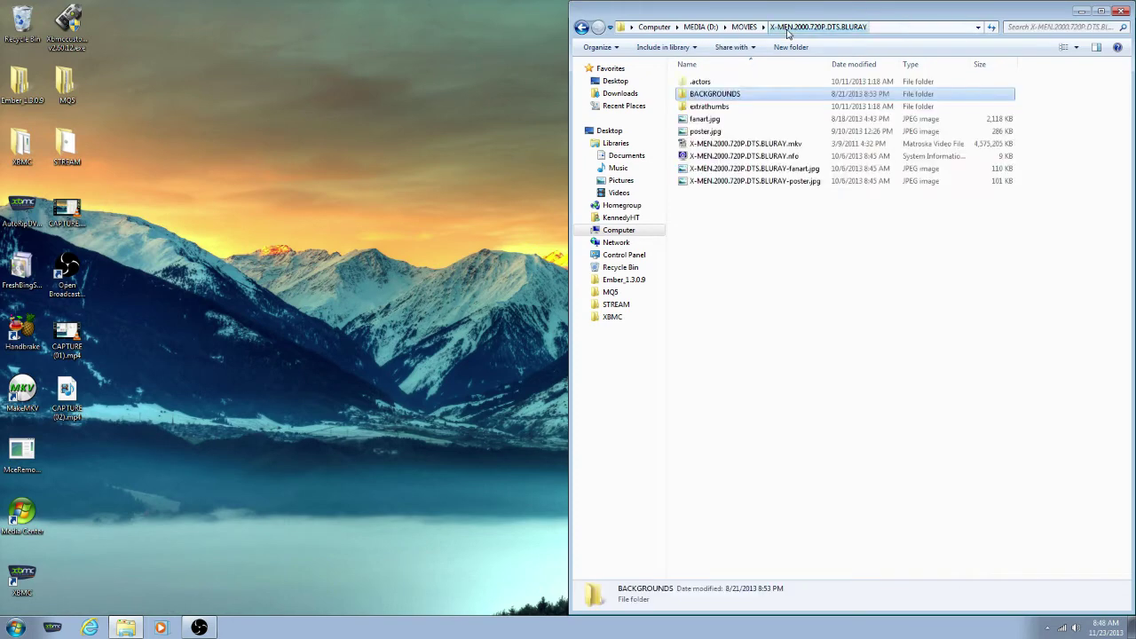
pyautogui.doubleClick(736, 96)
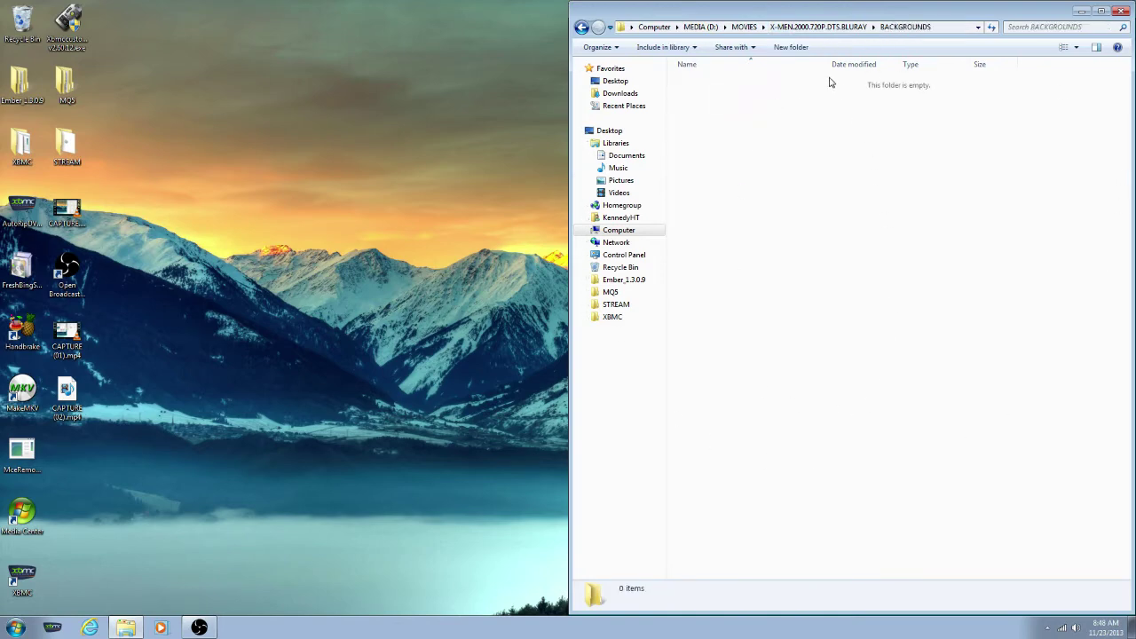
pyautogui.click(815, 29)
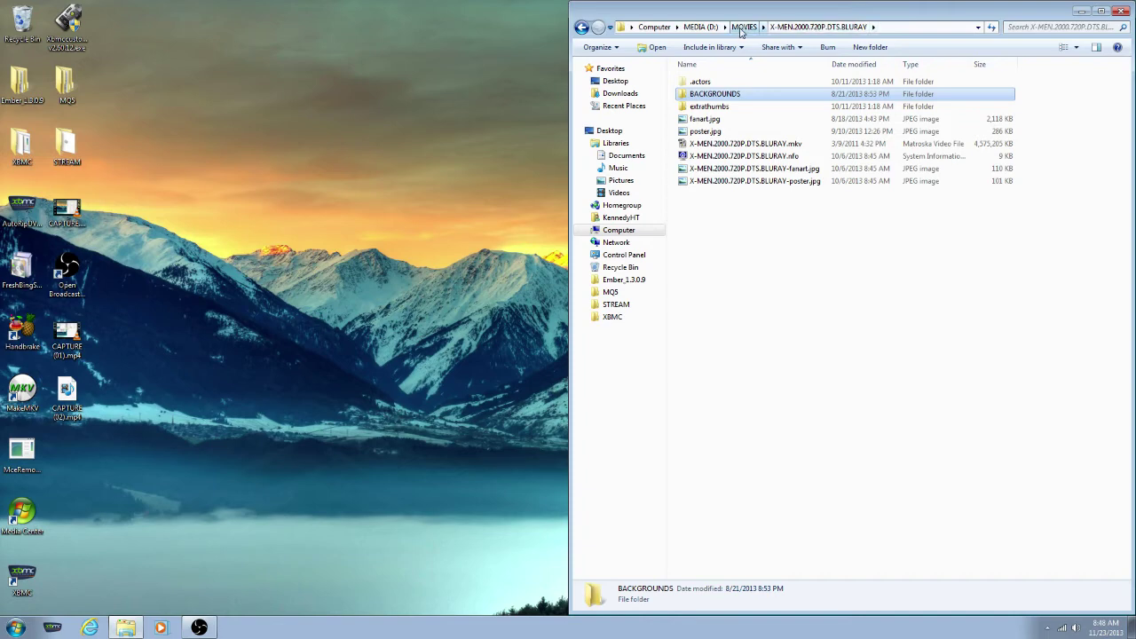
# Step: Go back up to MEDIA (D:) and open the BACKGROUNDS shortcut to the XBMC media folder
pyautogui.click(742, 29)
pyautogui.click(700, 28)
pyautogui.doubleClick(710, 82)
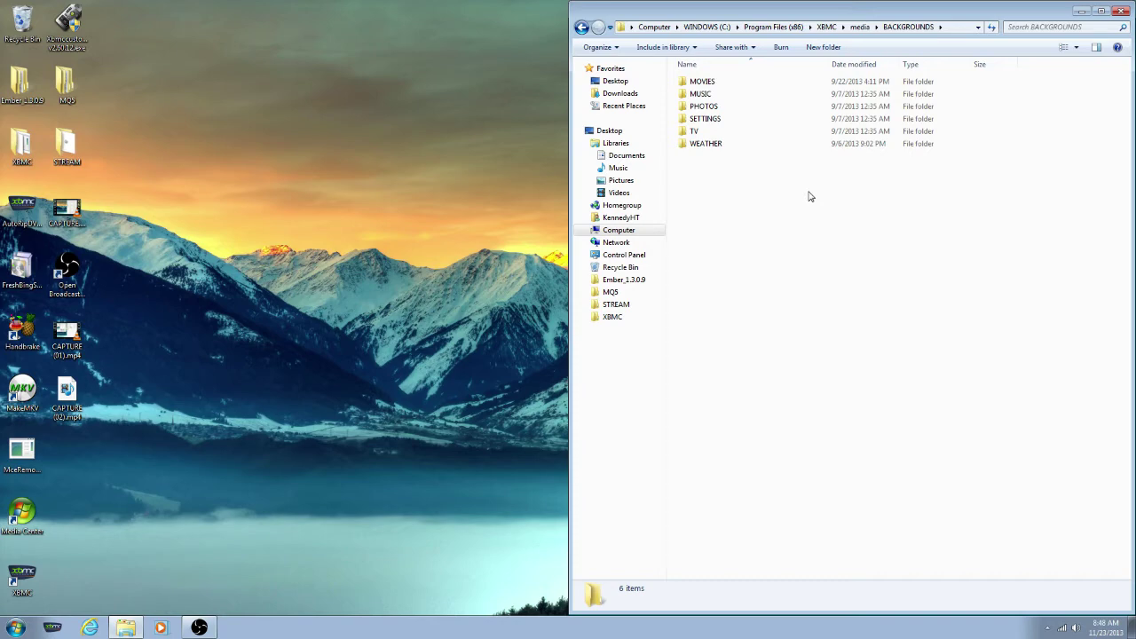
# Step: Look through the TV, SETTINGS and MOVIES background image folders, and return to MEDIA (D:)
pyautogui.doubleClick(699, 131)
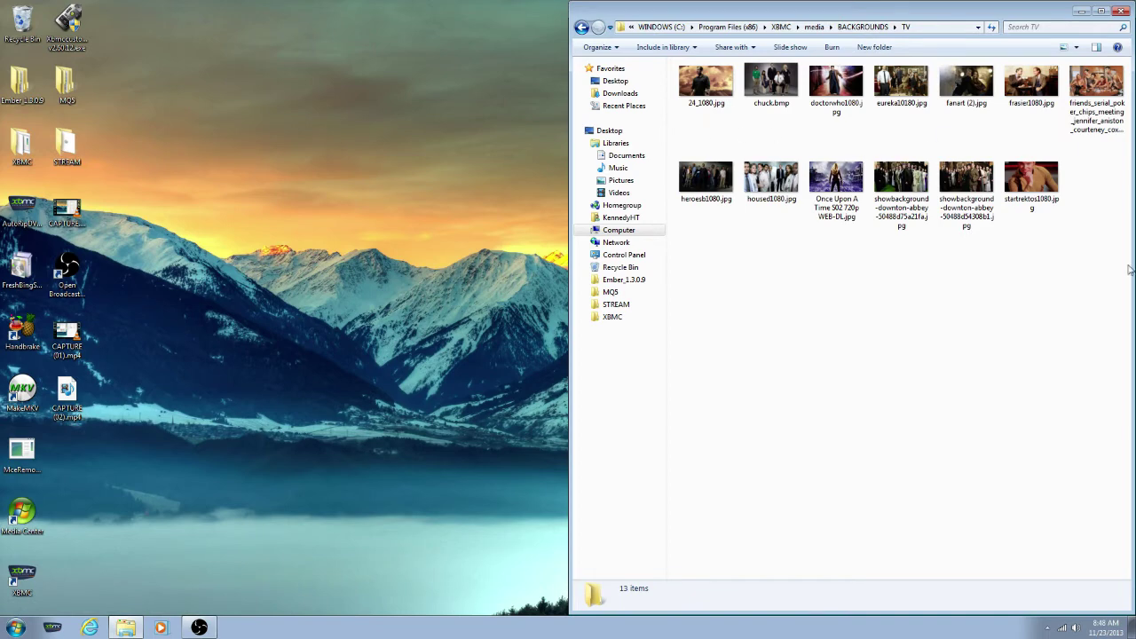
pyautogui.click(582, 27)
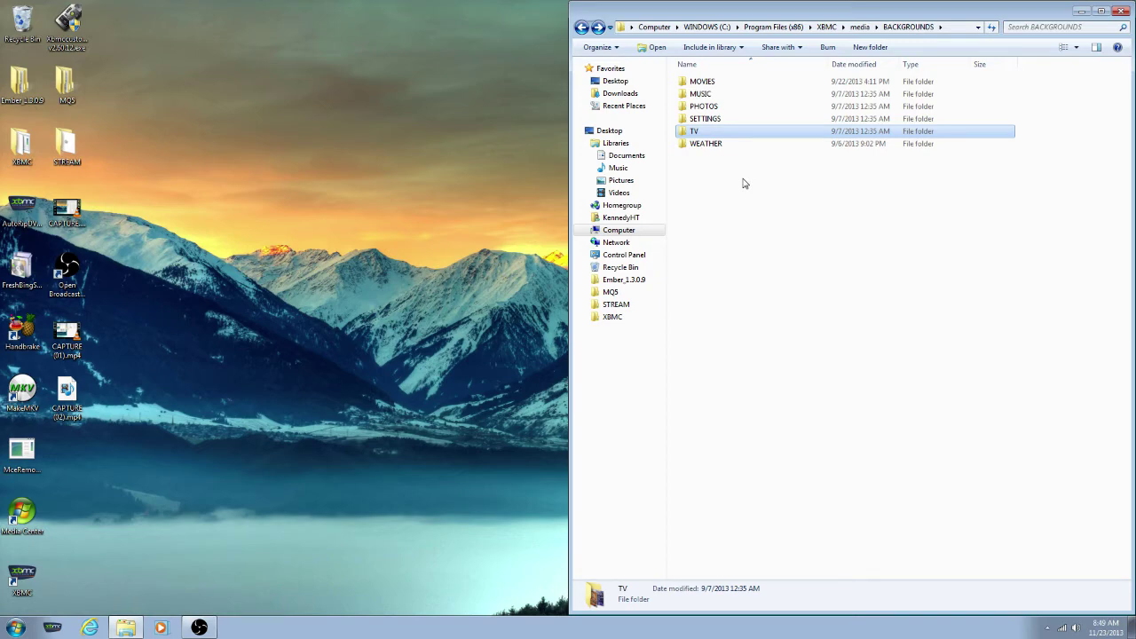
pyautogui.doubleClick(718, 118)
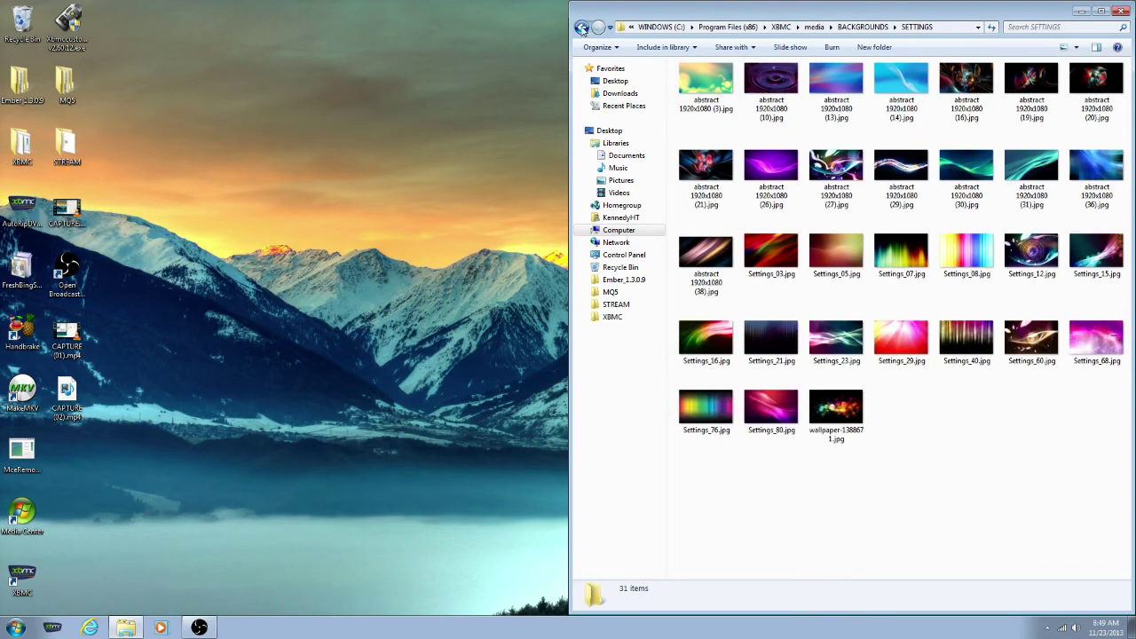
pyautogui.click(582, 28)
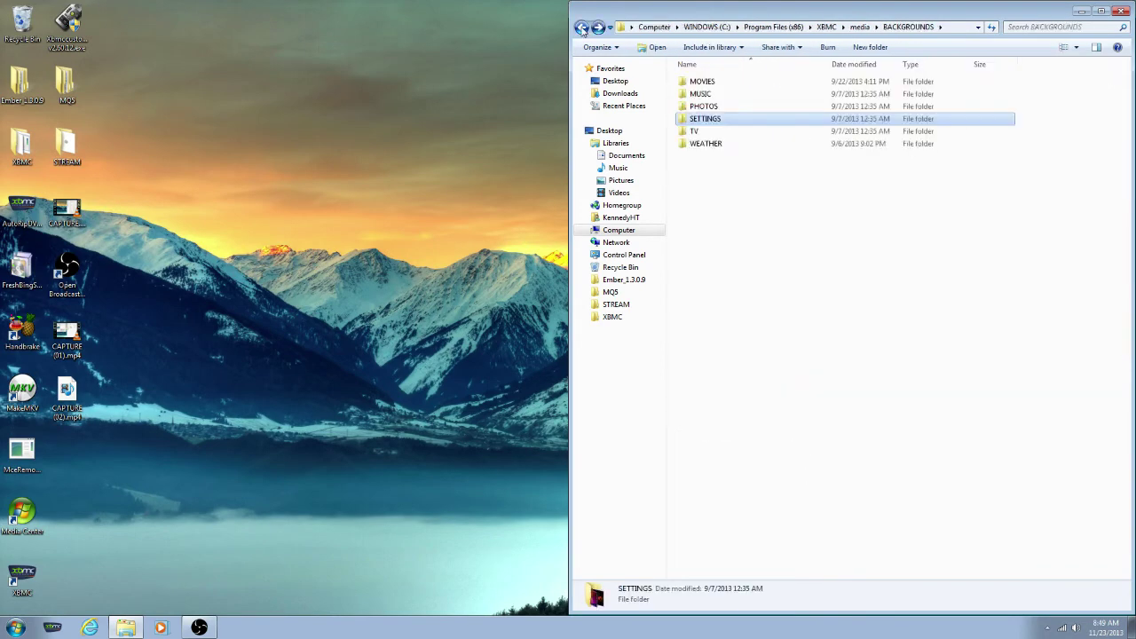
pyautogui.doubleClick(780, 83)
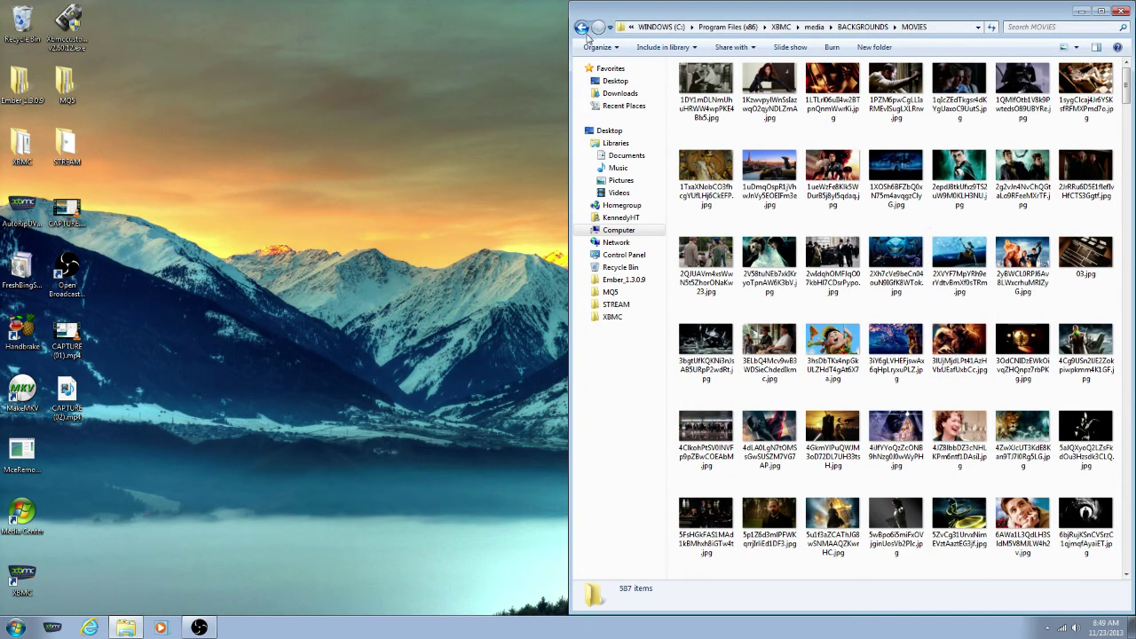
pyautogui.click(583, 30)
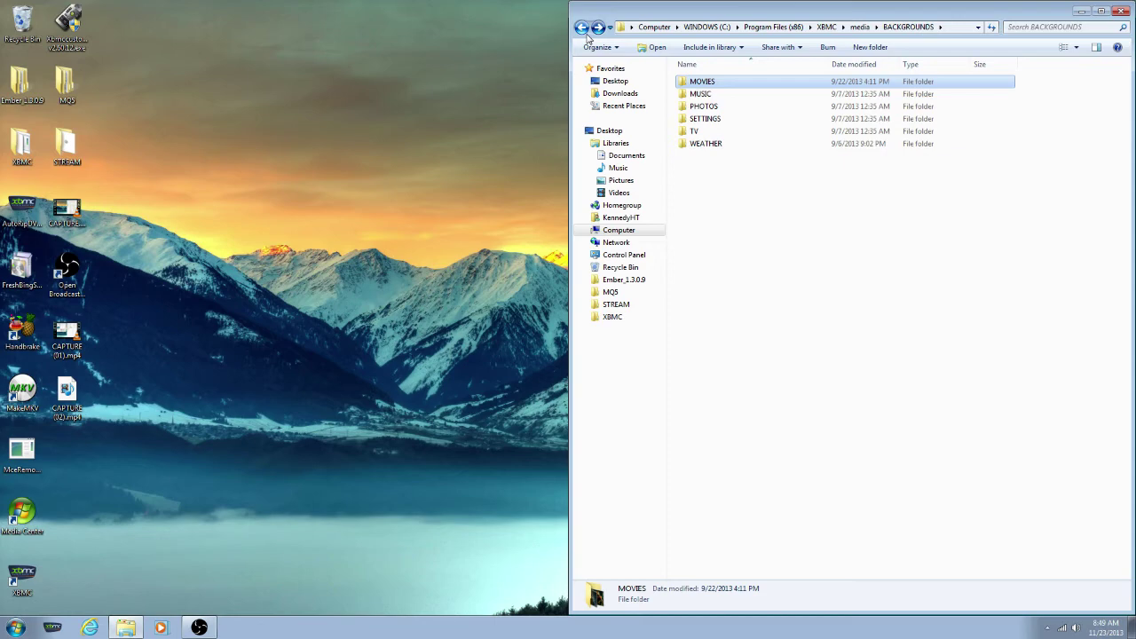
pyautogui.click(584, 30)
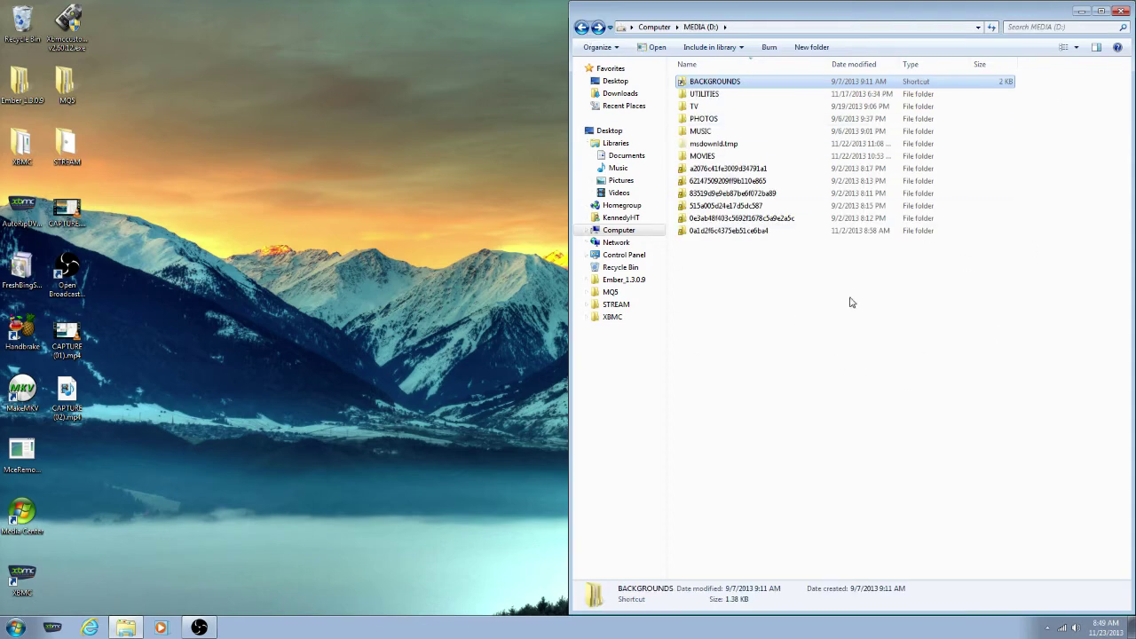
pyautogui.click(948, 330)
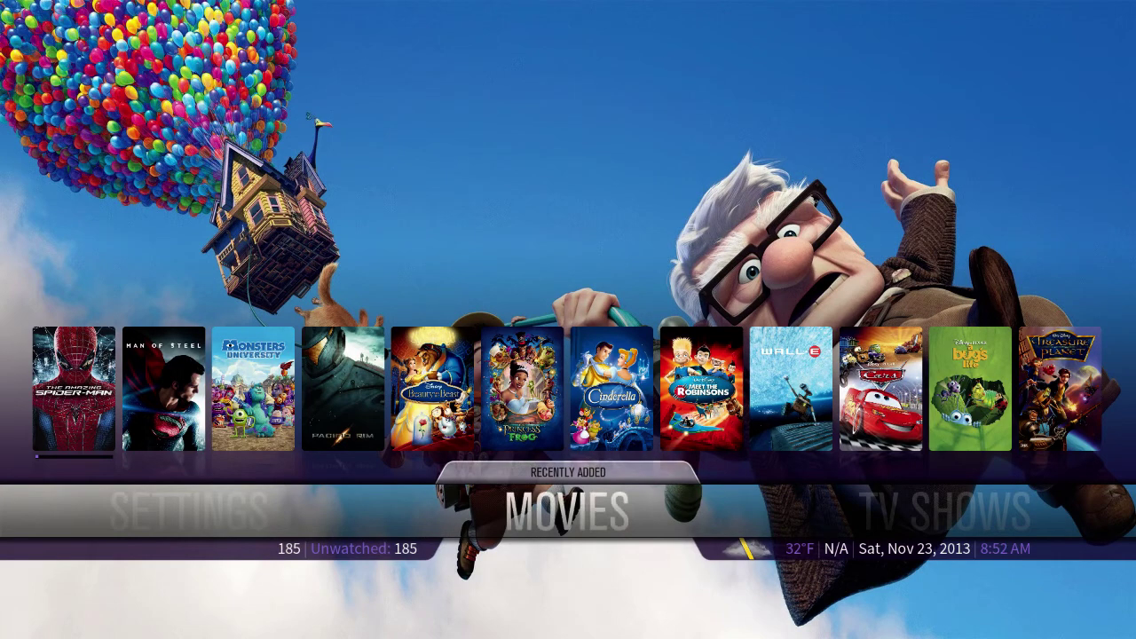
# Step: Browse the submenu of the Movies item on the XBMC home screen through to Netflix, and return to Movies
pyautogui.press('Down')
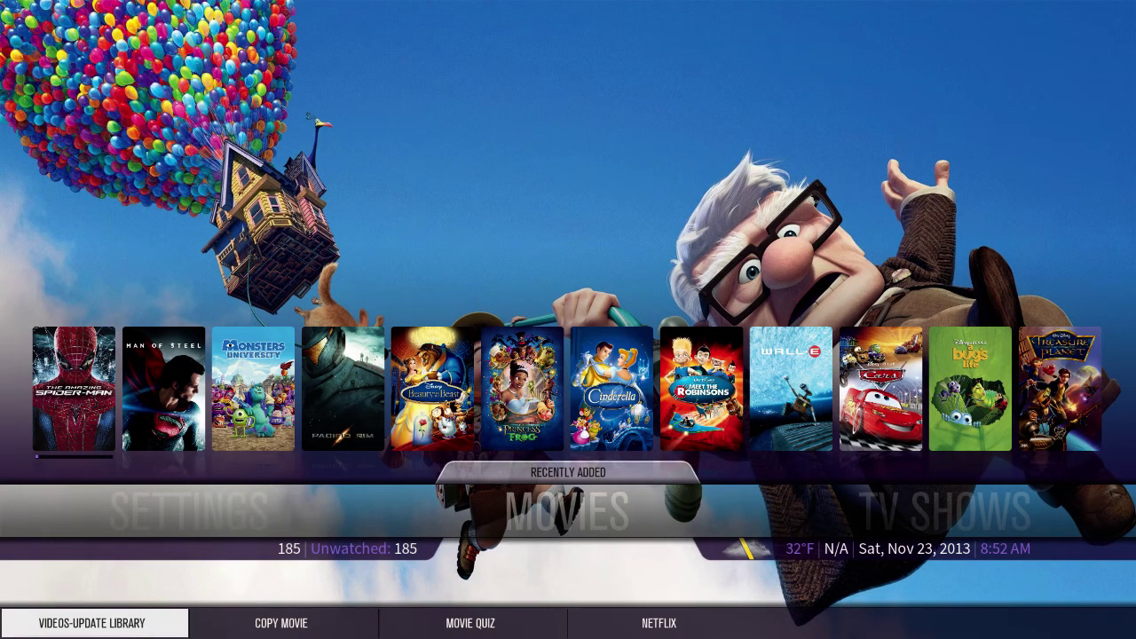
pyautogui.press('Right')
pyautogui.press('Right')
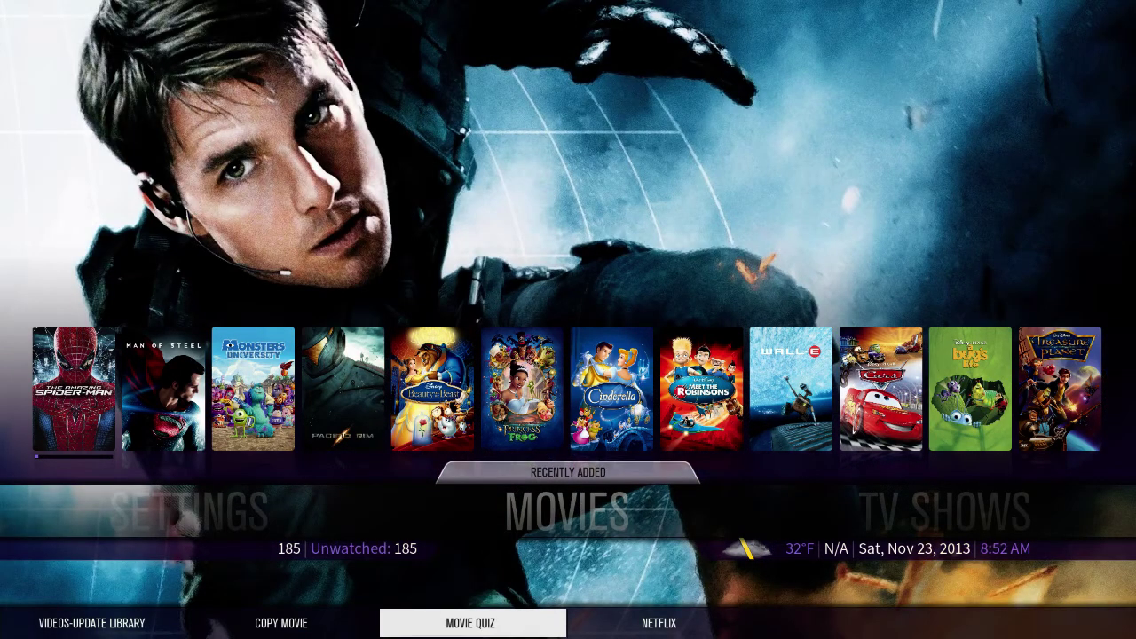
pyautogui.press('Right')
pyautogui.press('Up')
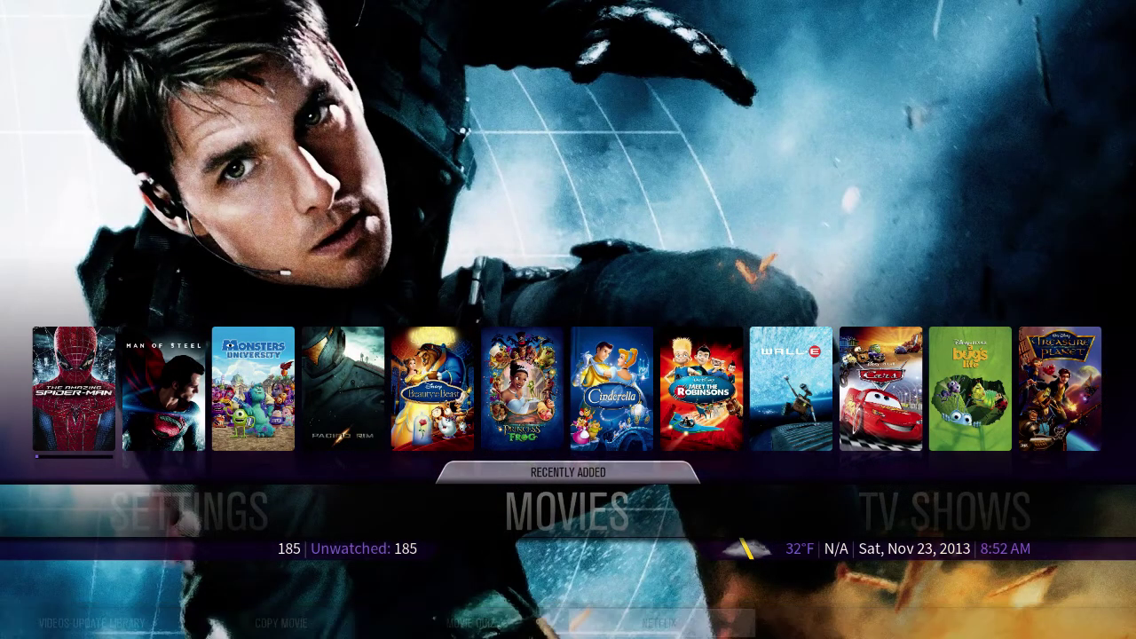